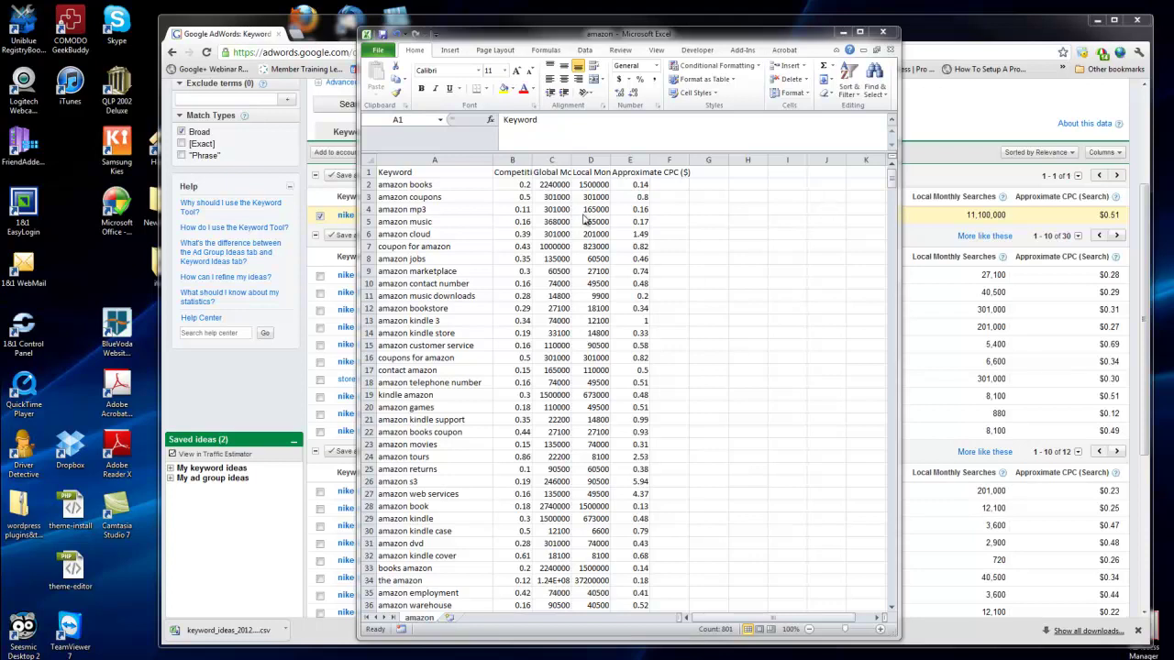
Select the Keyword column A, then open the iMacros library's Datasources folder in Explorer.
key(ctrl+space)
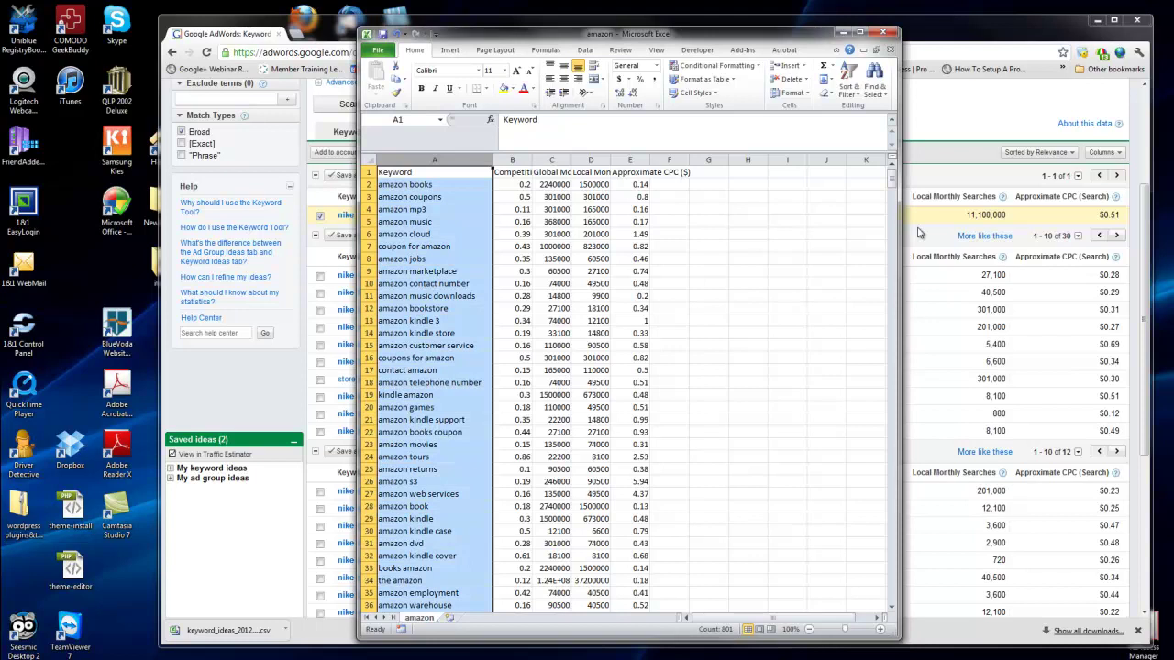
mouse_move(892, 186)
mouse_down()
mouse_move(897, 615)
mouse_move(901, 175)
mouse_up()
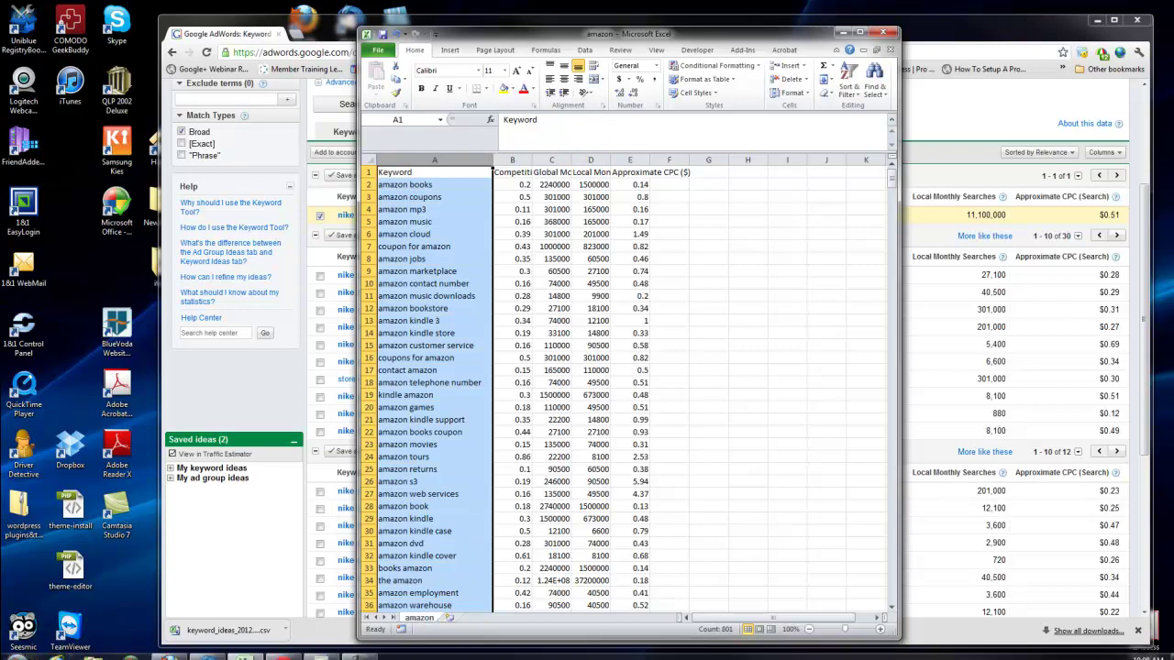
mouse_move(106, 656)
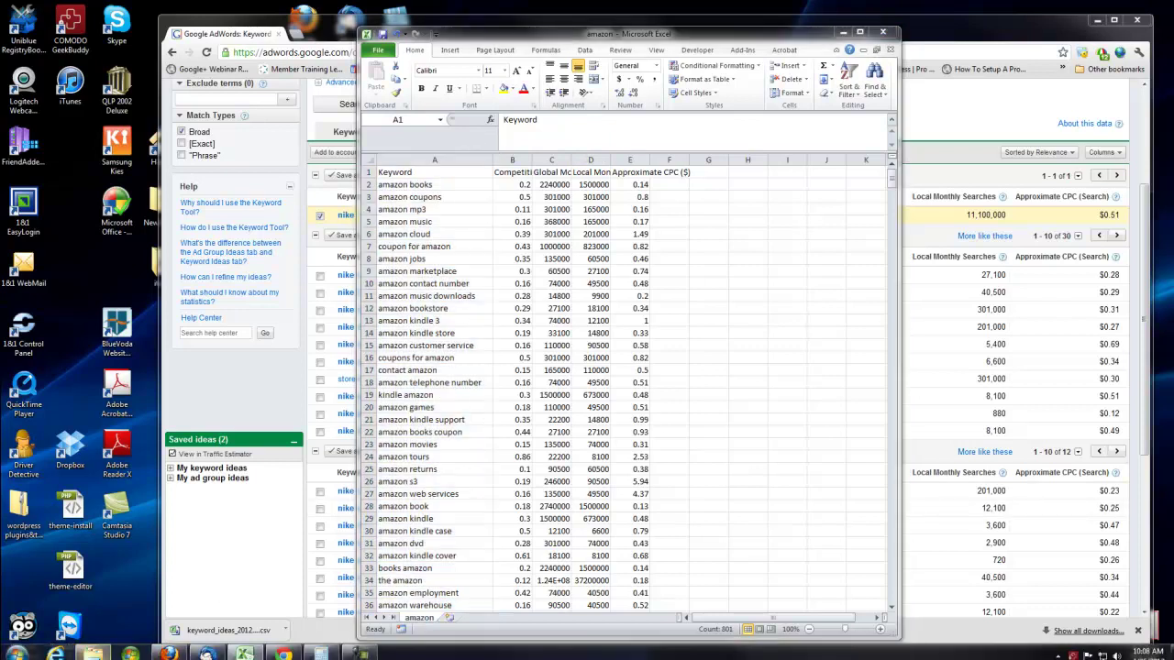
click(92, 653)
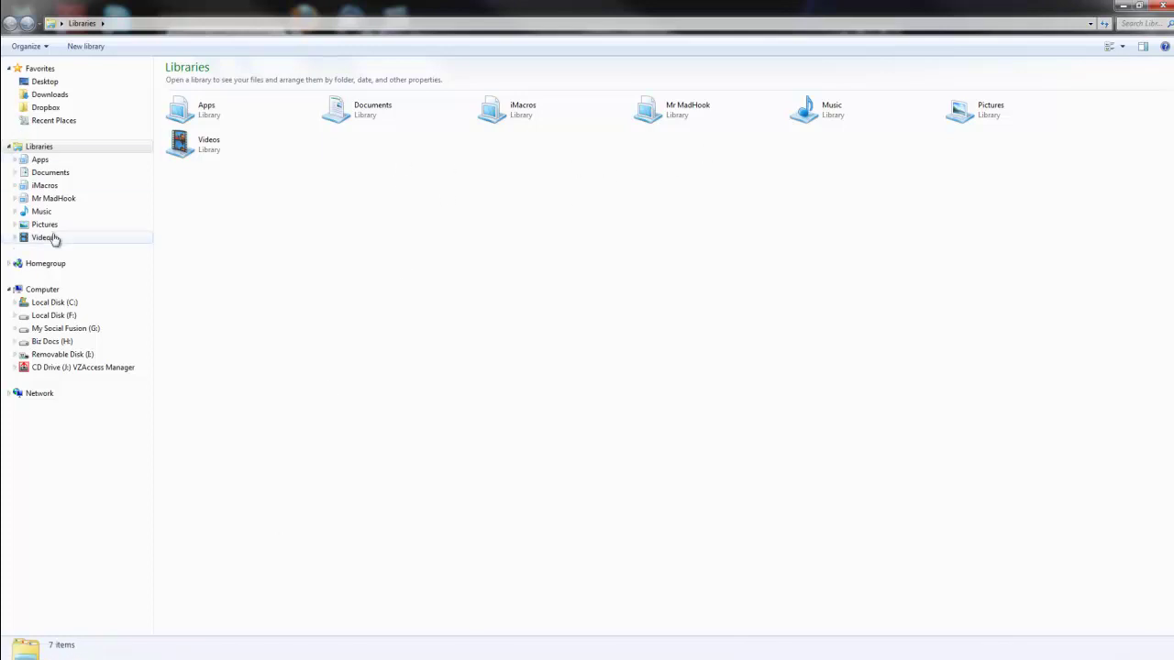
click(44, 185)
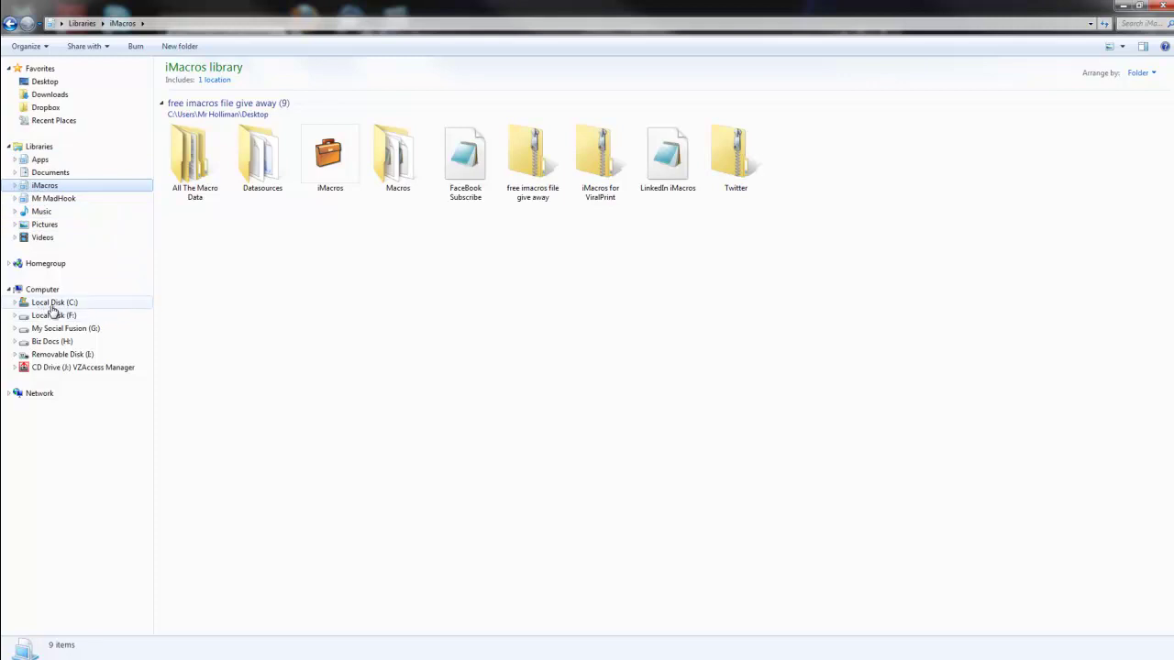
click(265, 180)
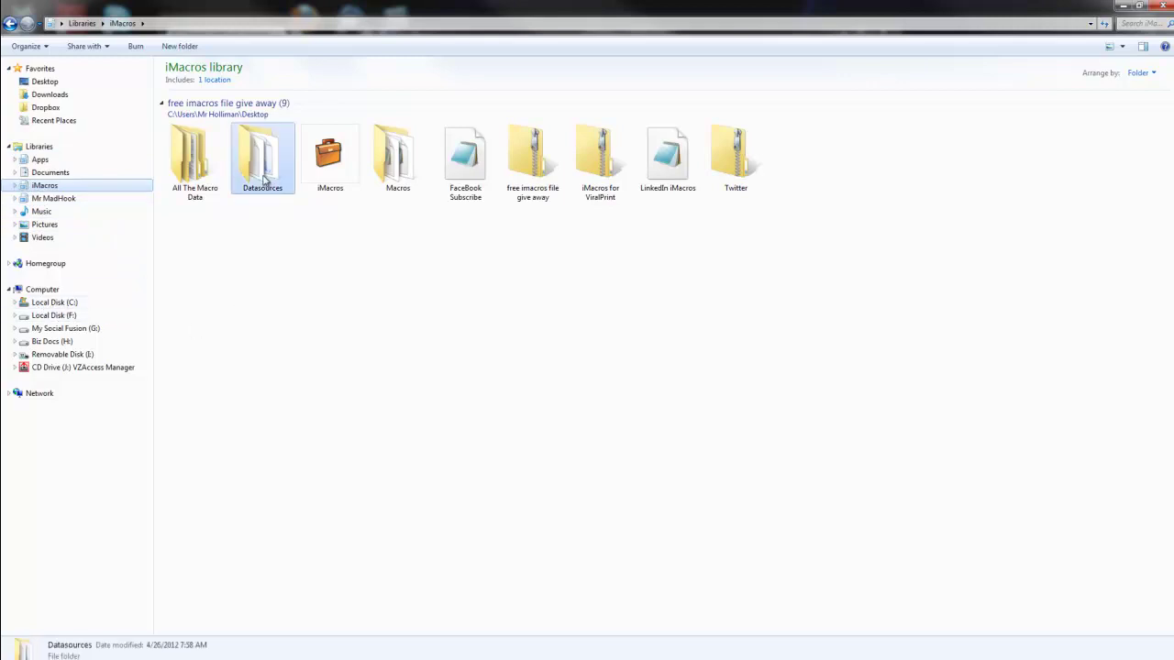
double_click(265, 179)
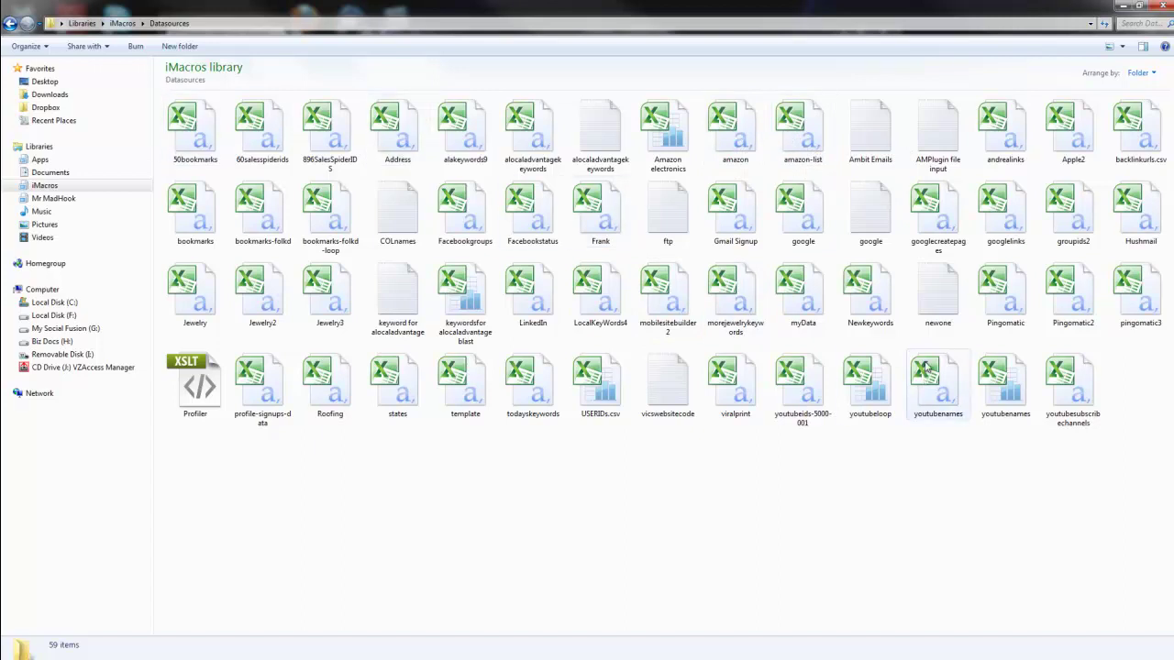
Clear column A's keywords, undo to restore them, and move Excel aside to reveal the browser.
click(1124, 8)
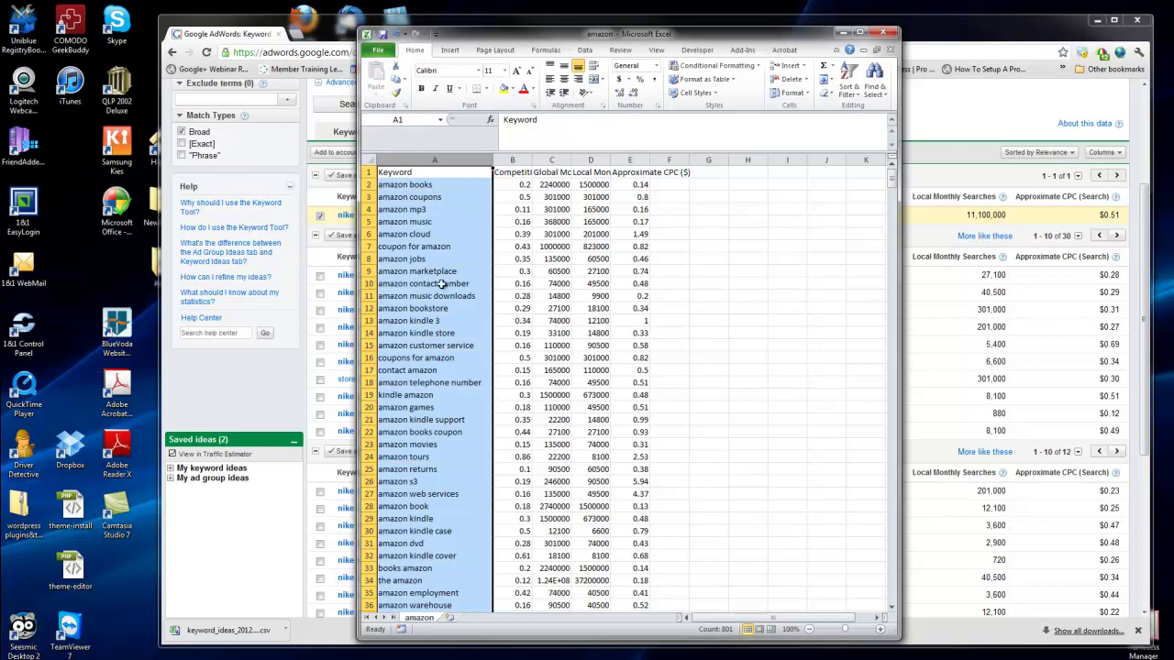
right_click(446, 156)
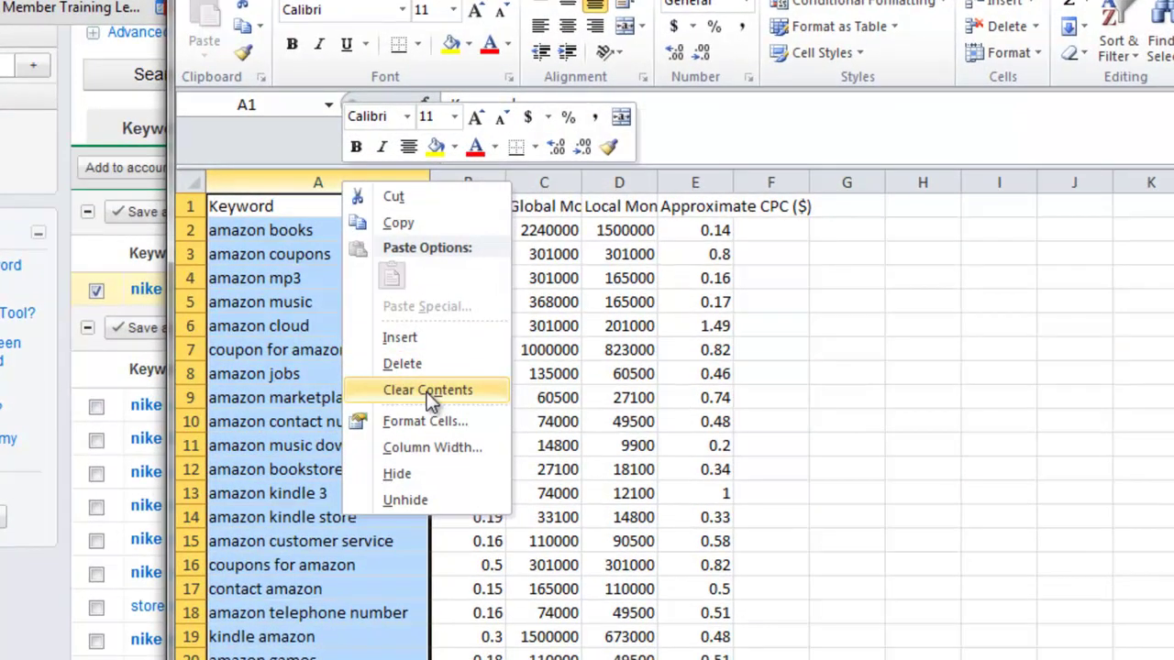
click(426, 391)
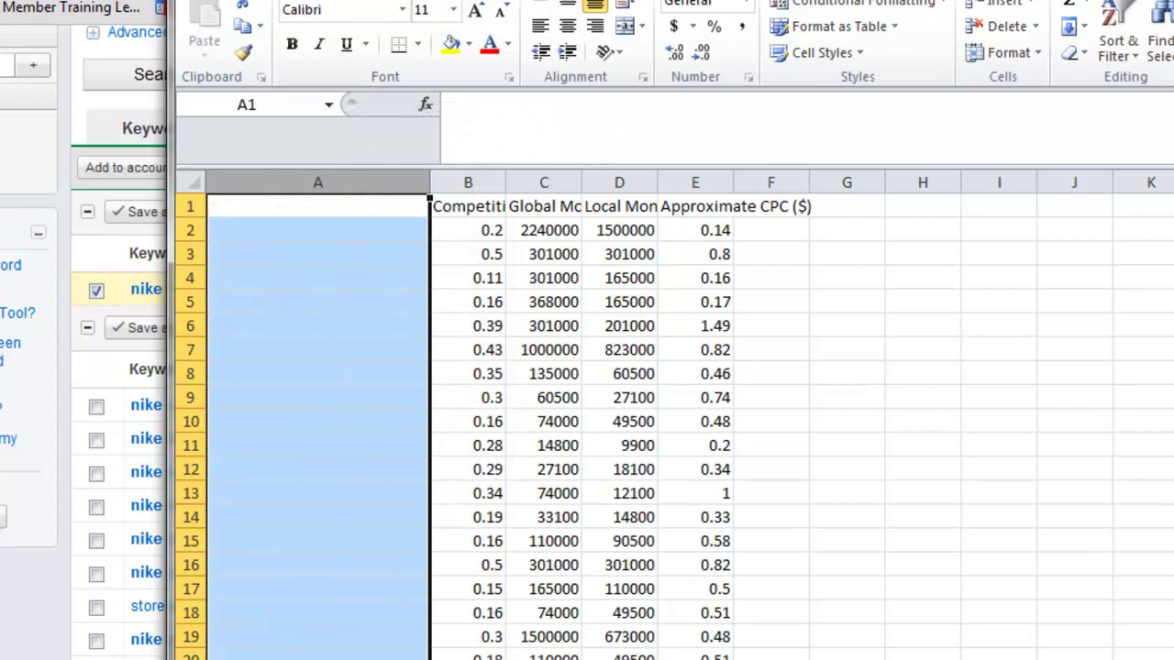
key(ctrl+z)
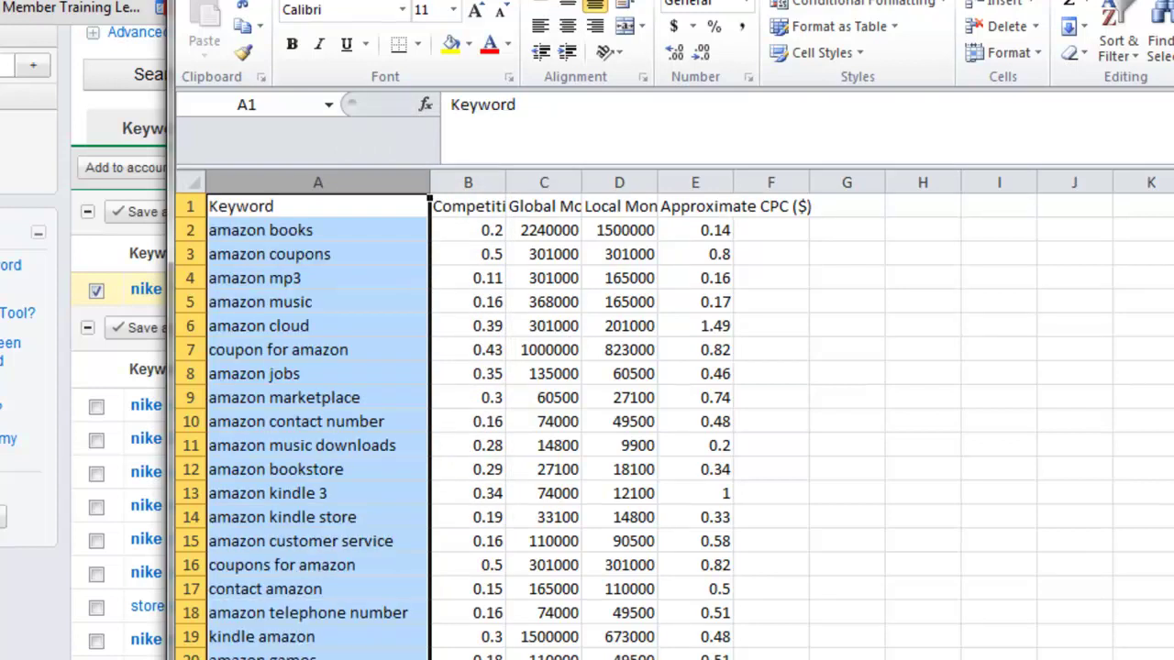
drag(641, 4, 860, 34)
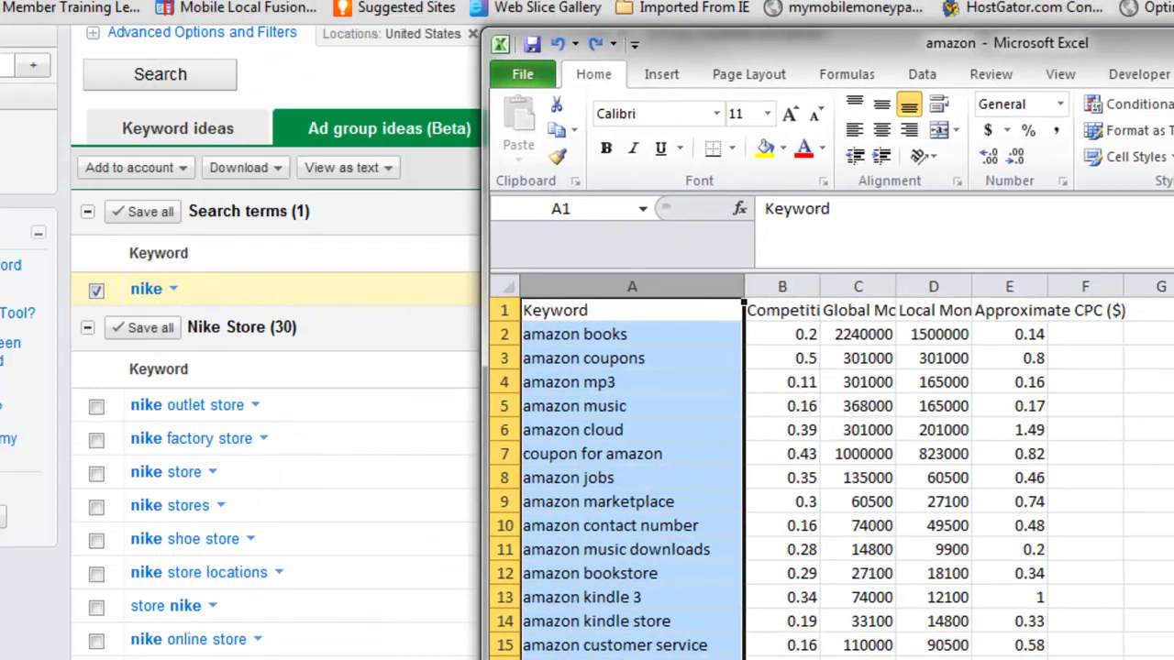
Minimize Excel and select the search term 'nike' in the Word or phrase box.
key(super+Down)
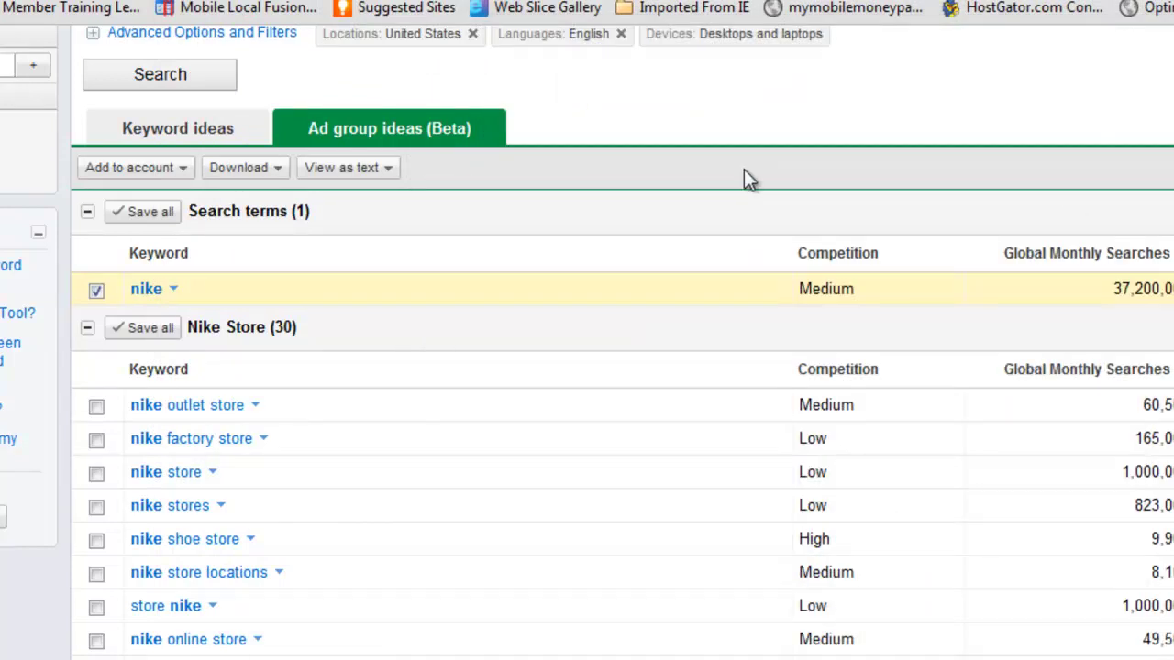
scroll(744, 168, up, 3)
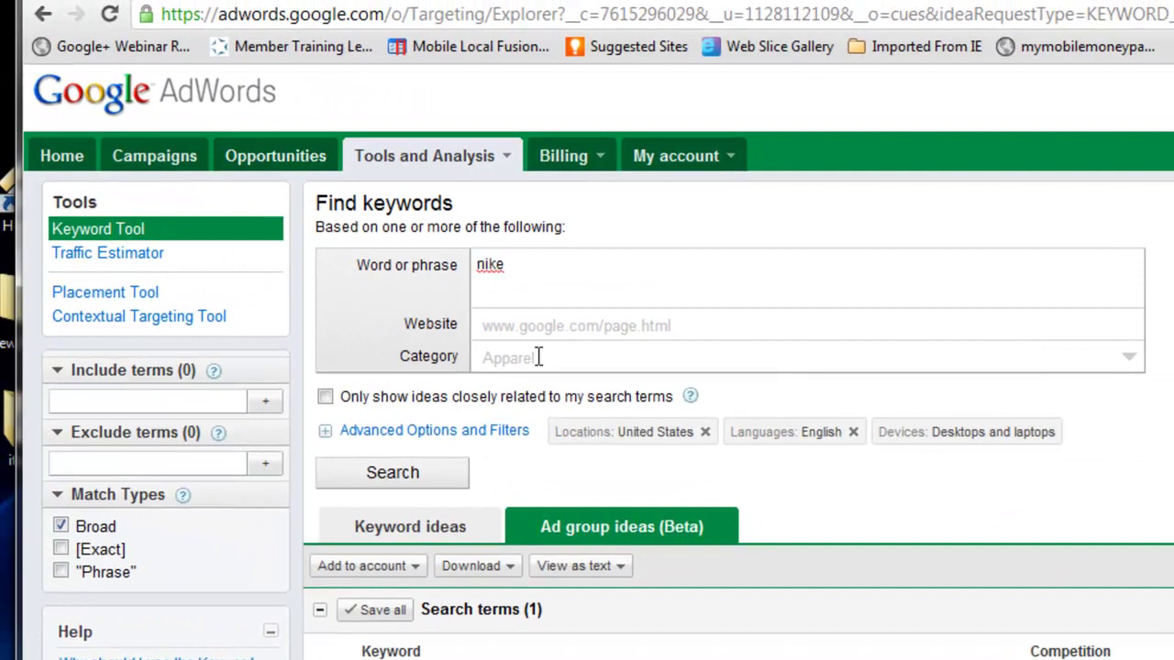
click(506, 265)
double_click(495, 265)
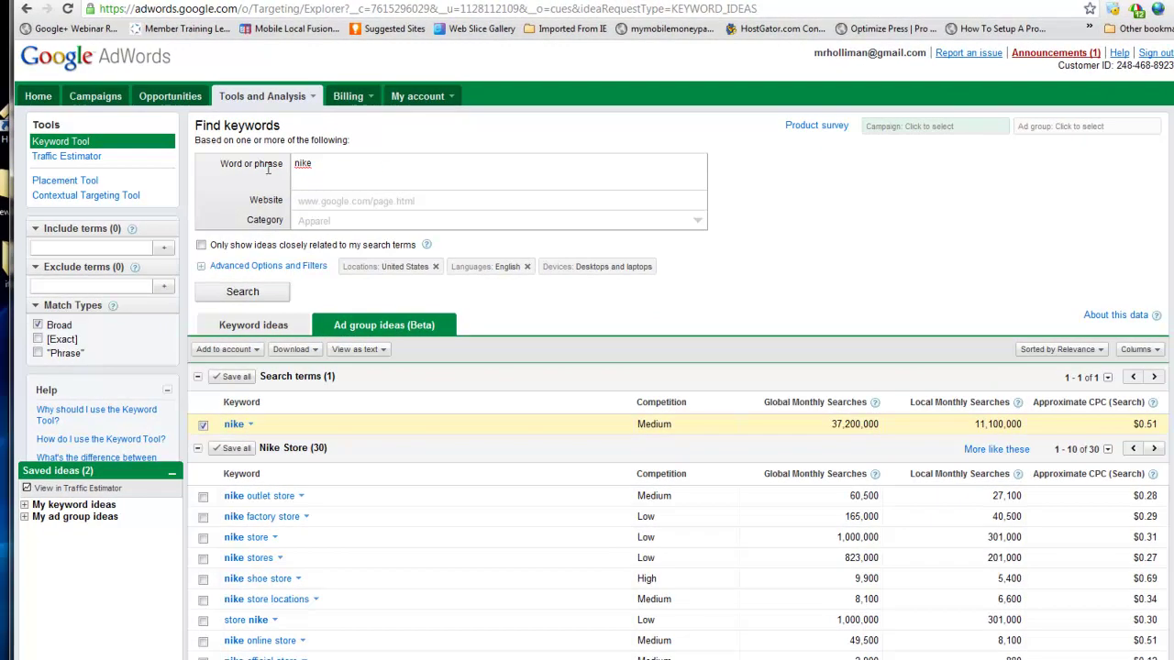
drag(317, 164, 284, 167)
Open and close the Category list unchanged, then scroll through nike's ad group ideas.
click(341, 220)
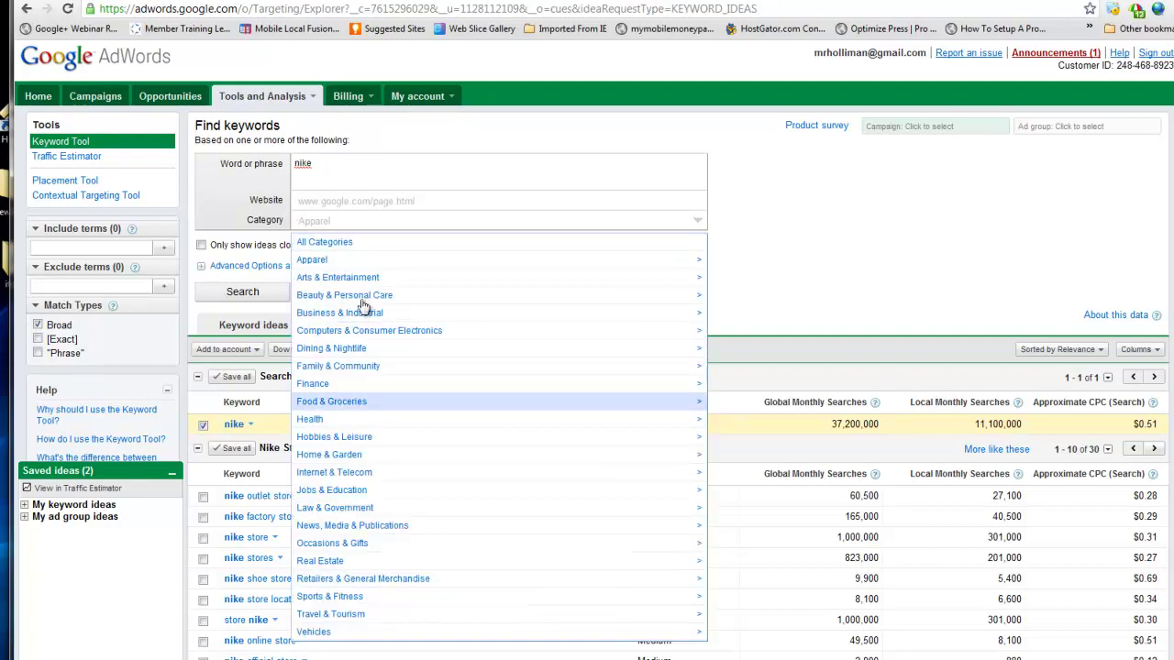
click(323, 169)
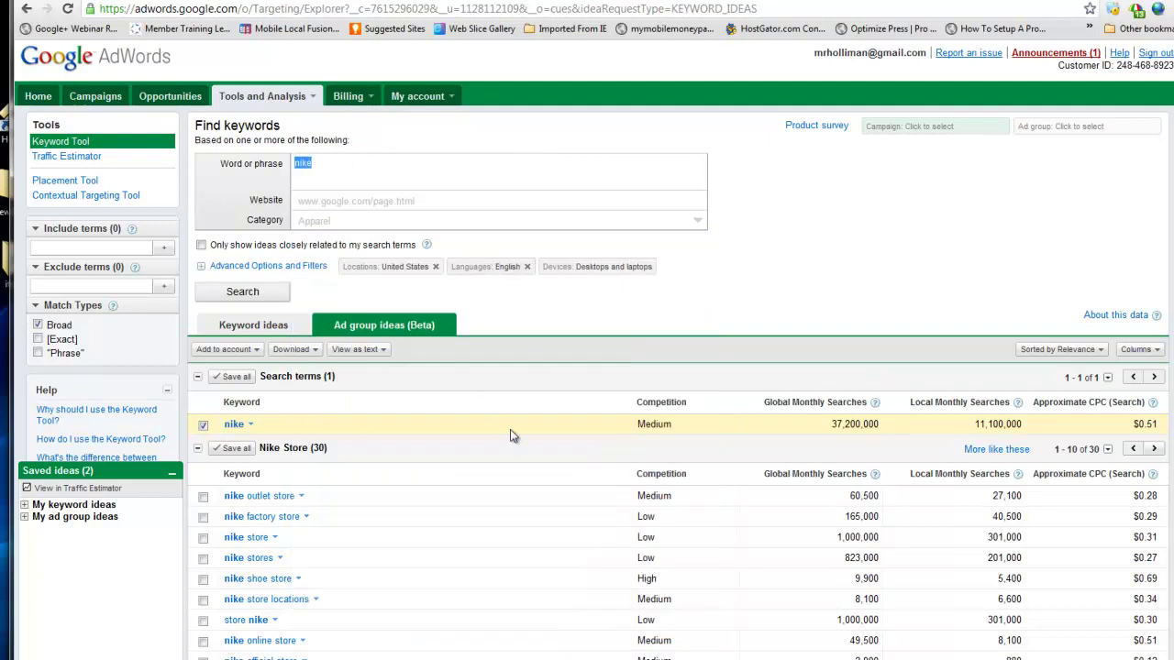
scroll(410, 403, down, 2)
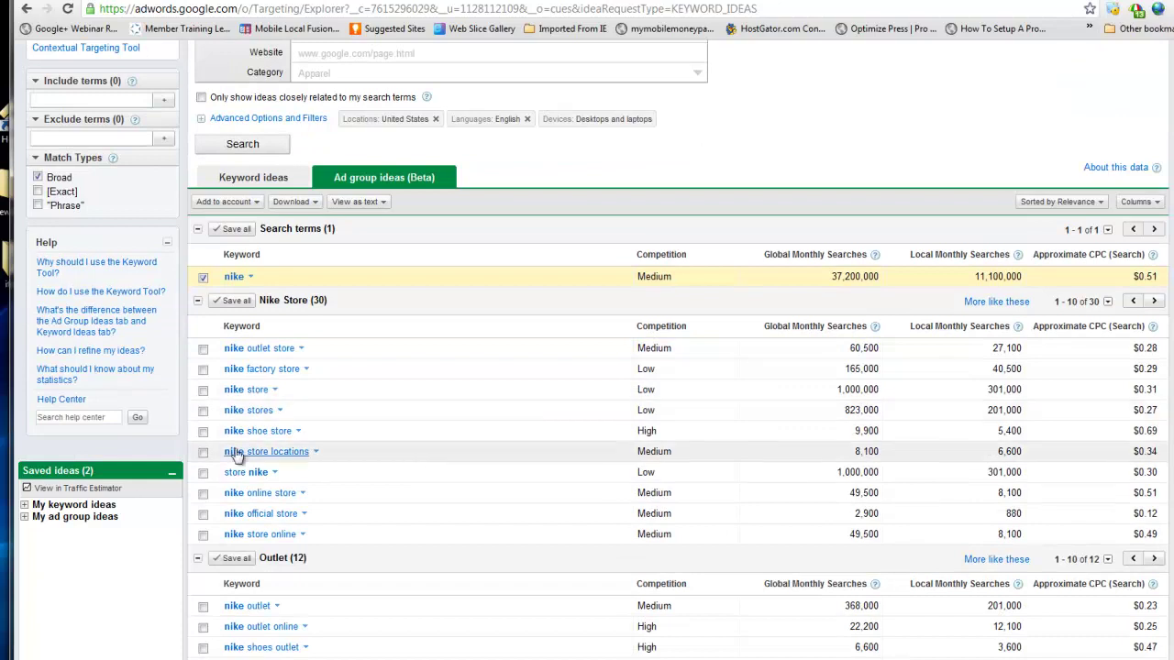
scroll(330, 511, down, 5)
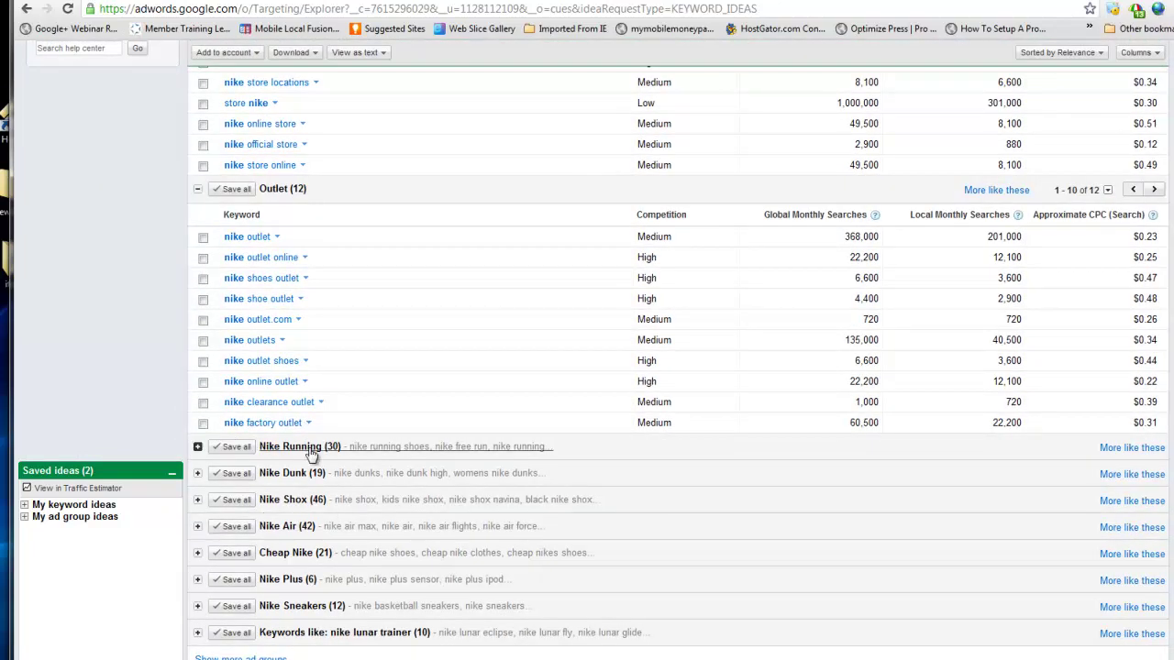
scroll(421, 362, up, 5)
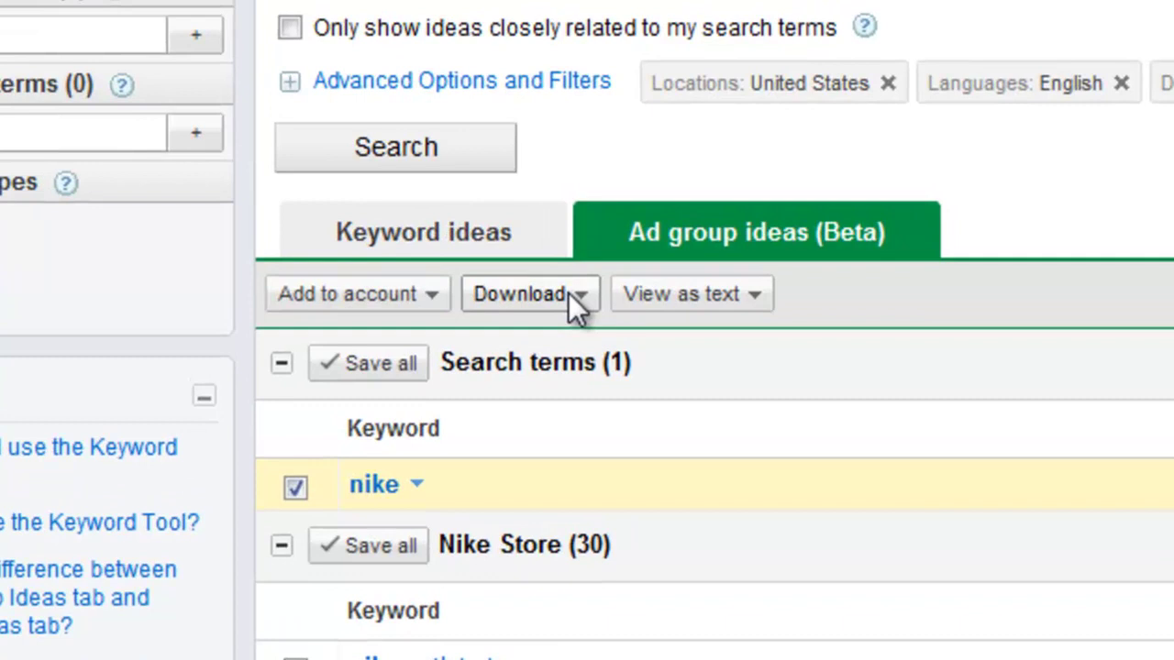
Choose Download > All search results for the 986 ideas, then close the CSV dialog without downloading.
click(568, 292)
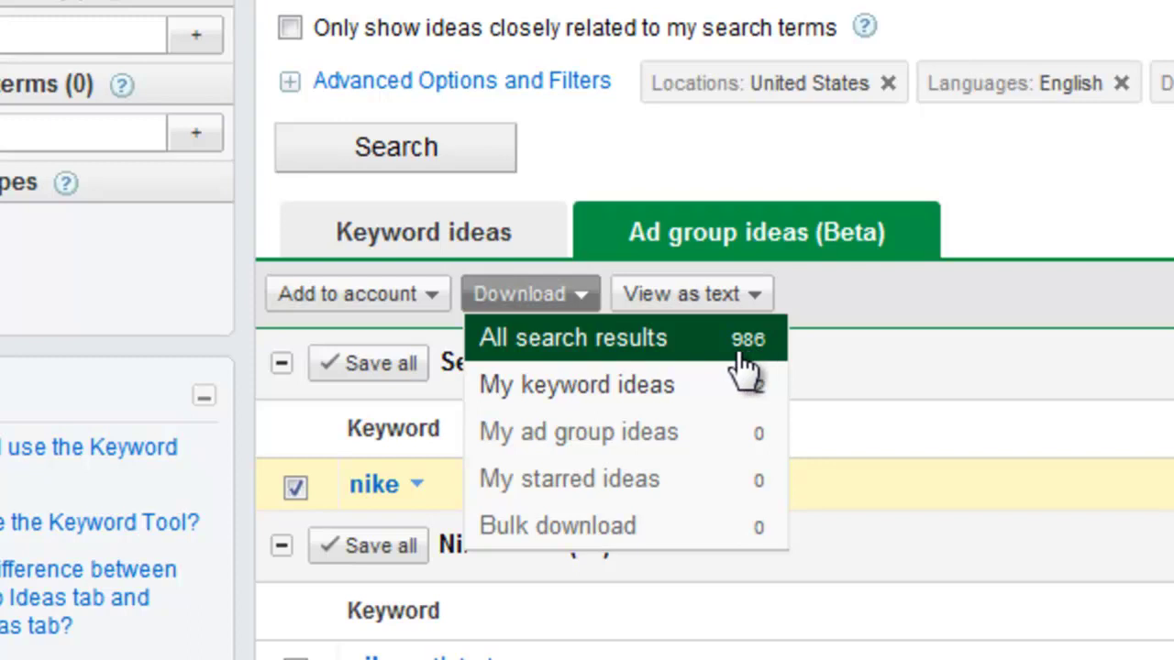
click(660, 341)
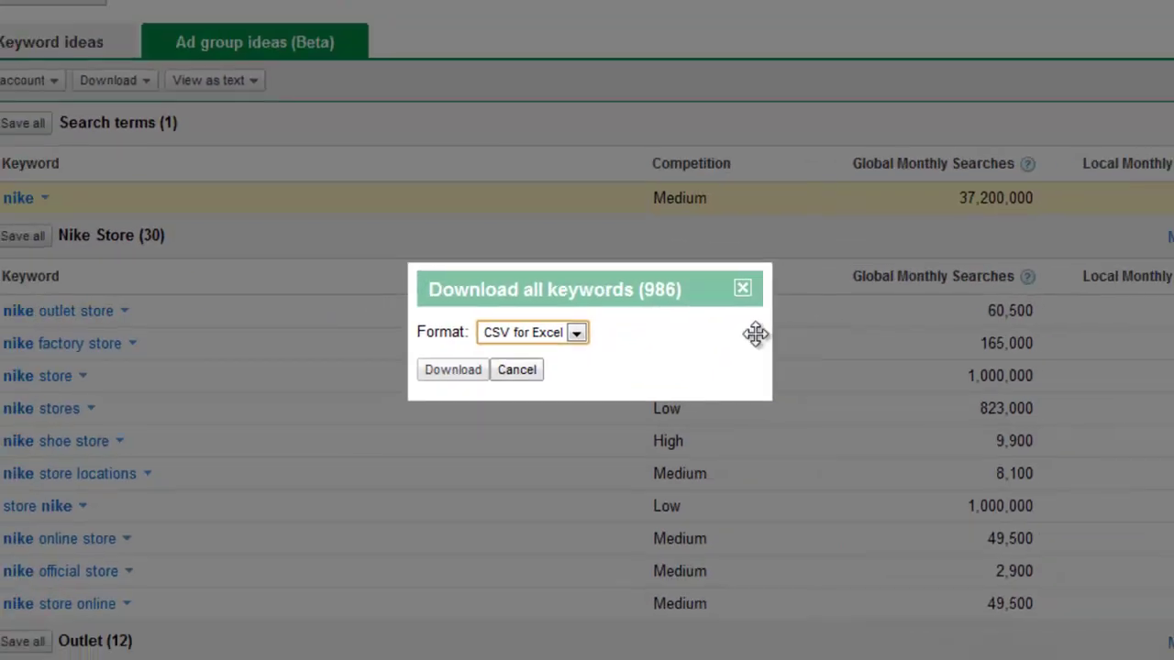
click(743, 288)
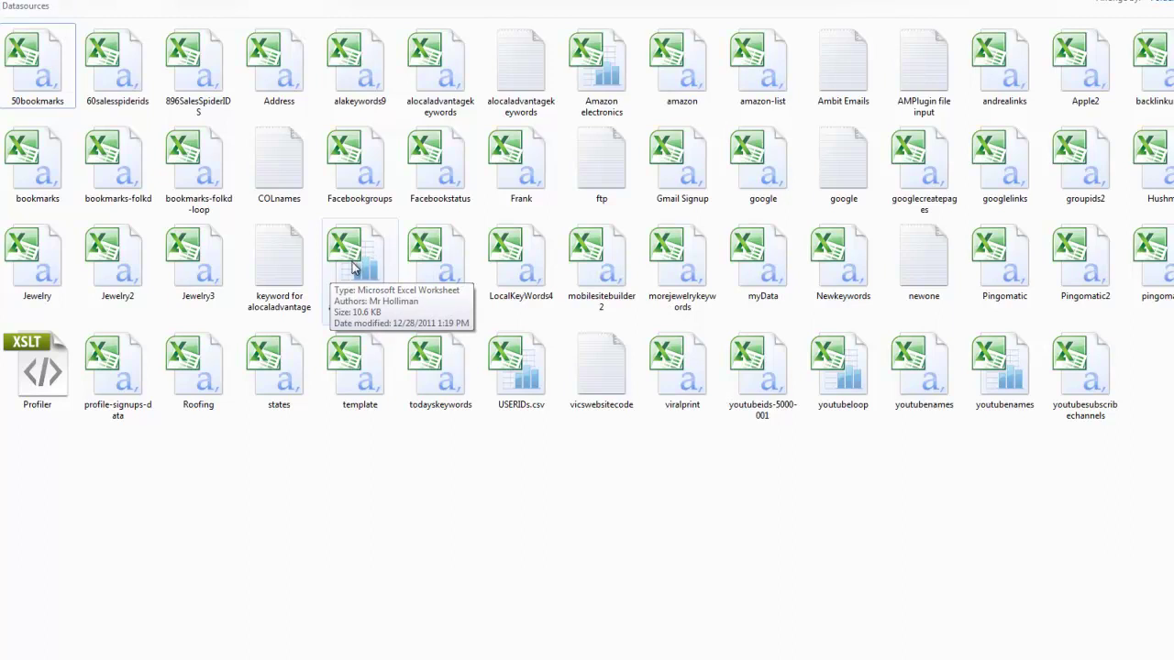
double_click(356, 267)
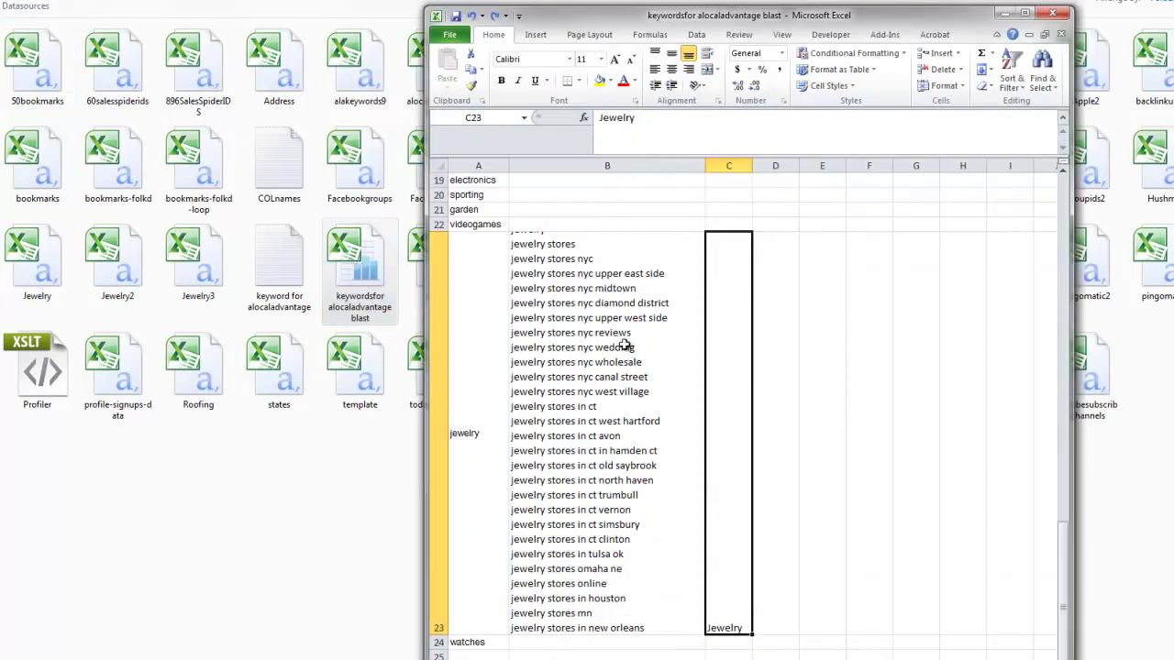
click(1054, 14)
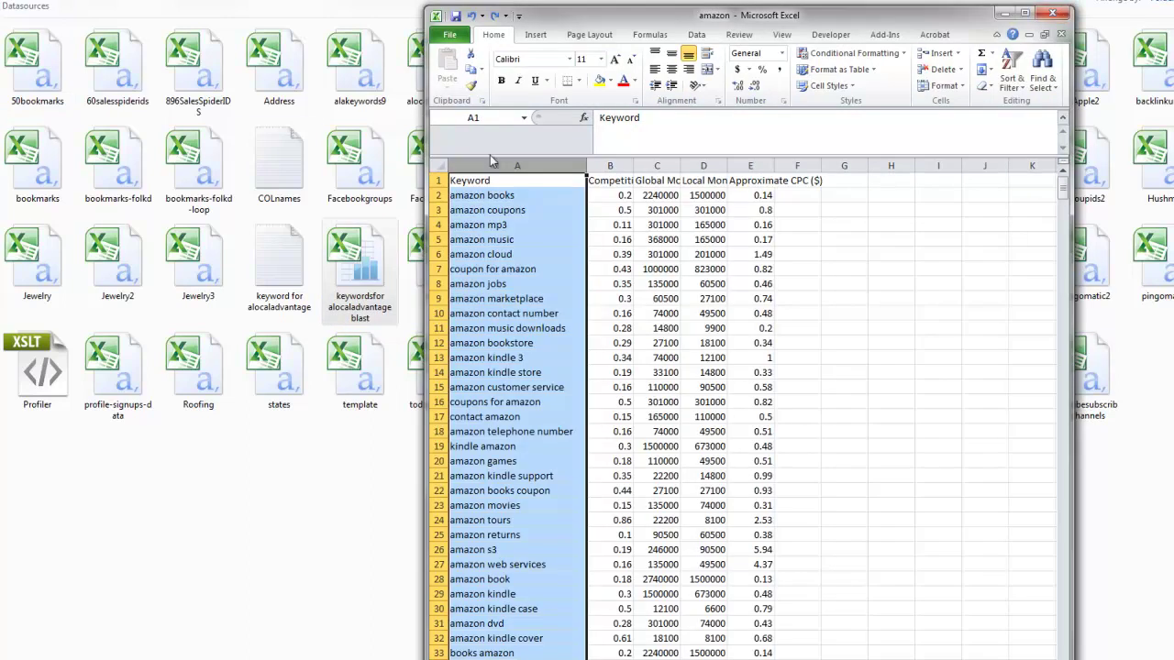
click(46, 170)
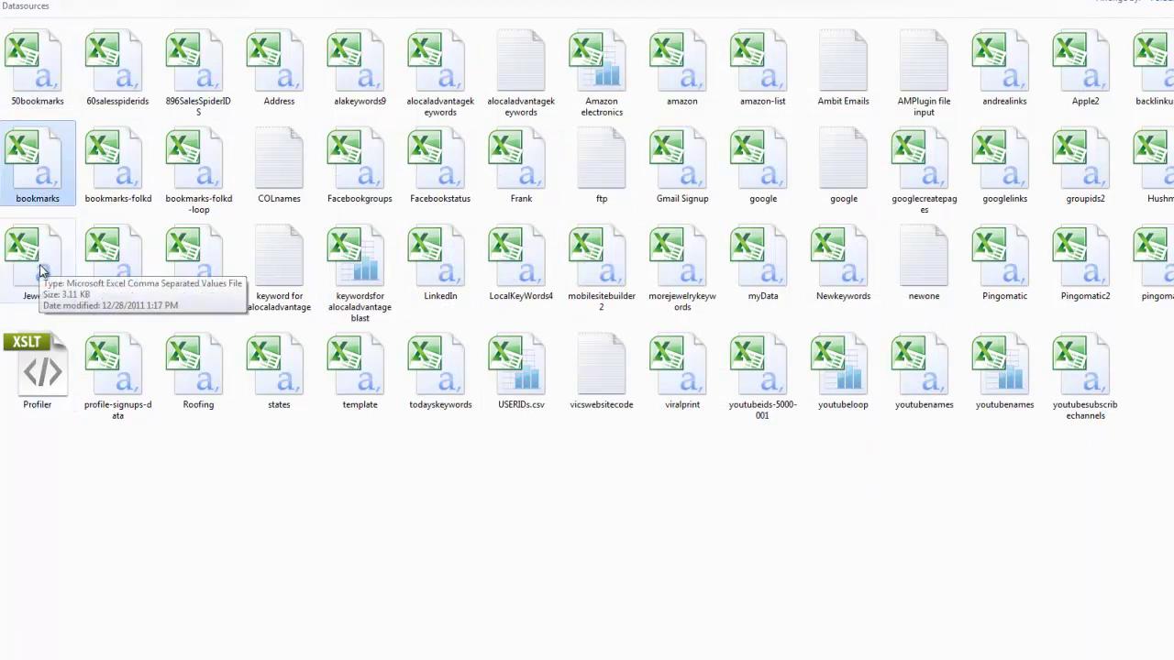
Open Jewelry3 and copy its entire column A of about 11,878 keywords.
double_click(209, 277)
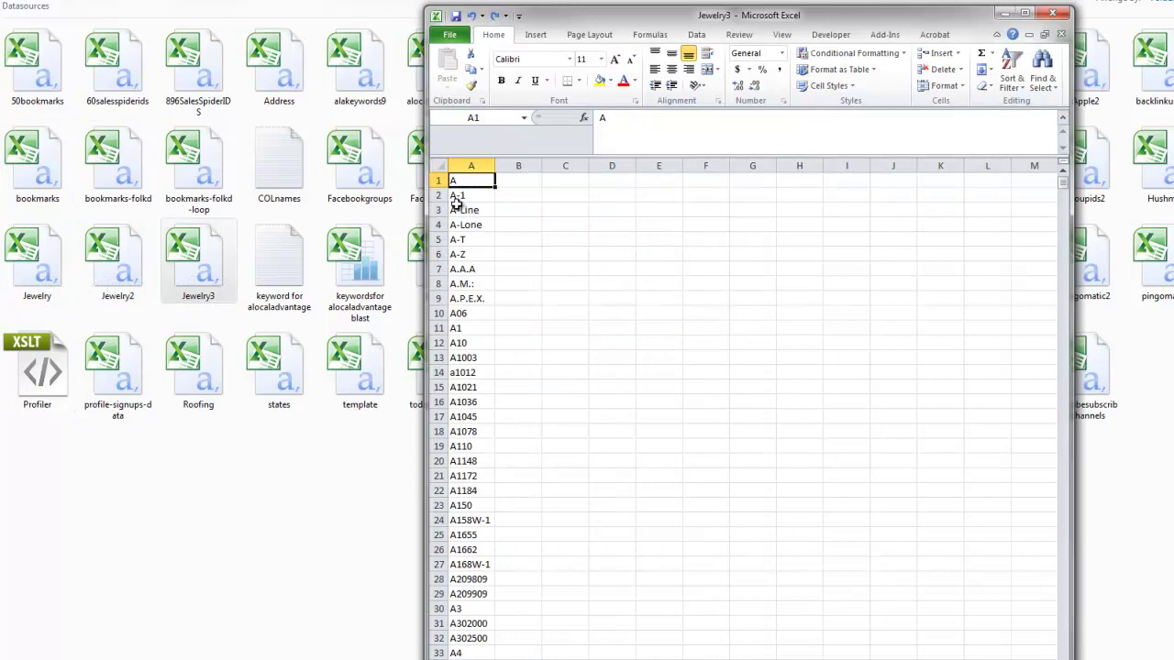
drag(1065, 188, 1067, 658)
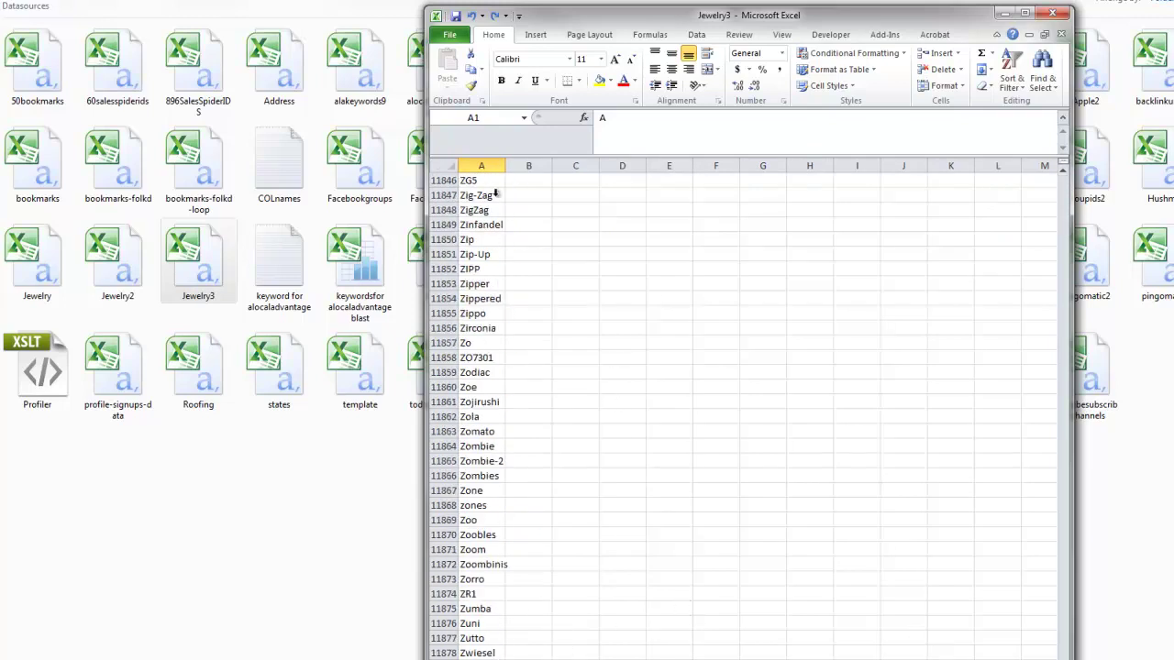
click(487, 161)
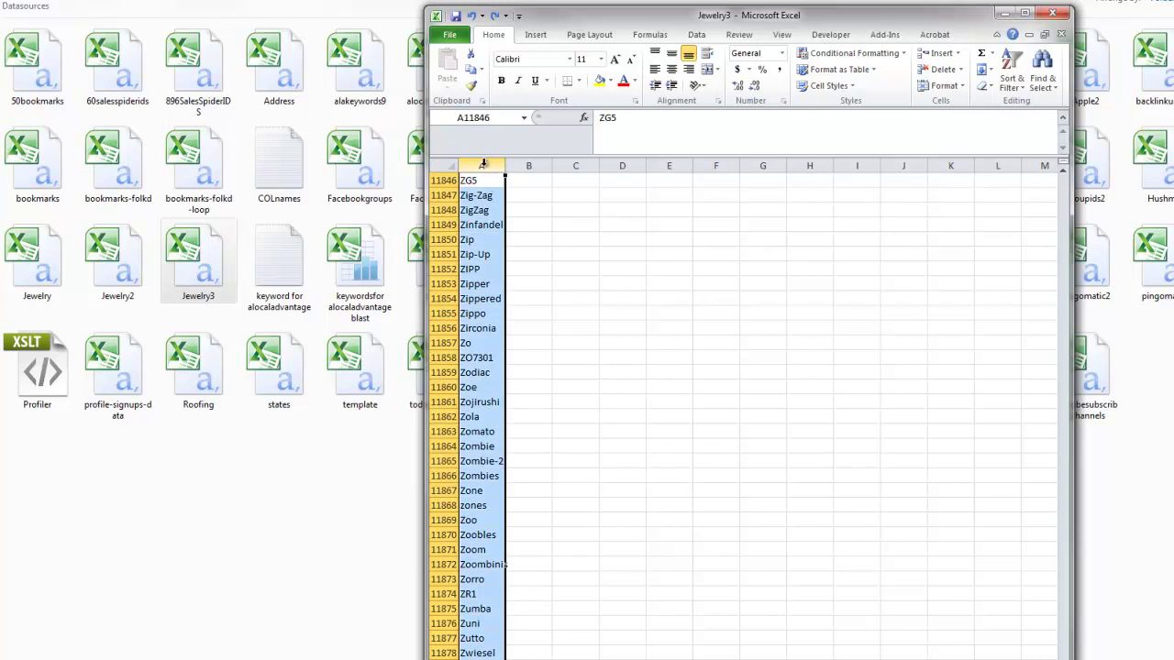
right_click(482, 163)
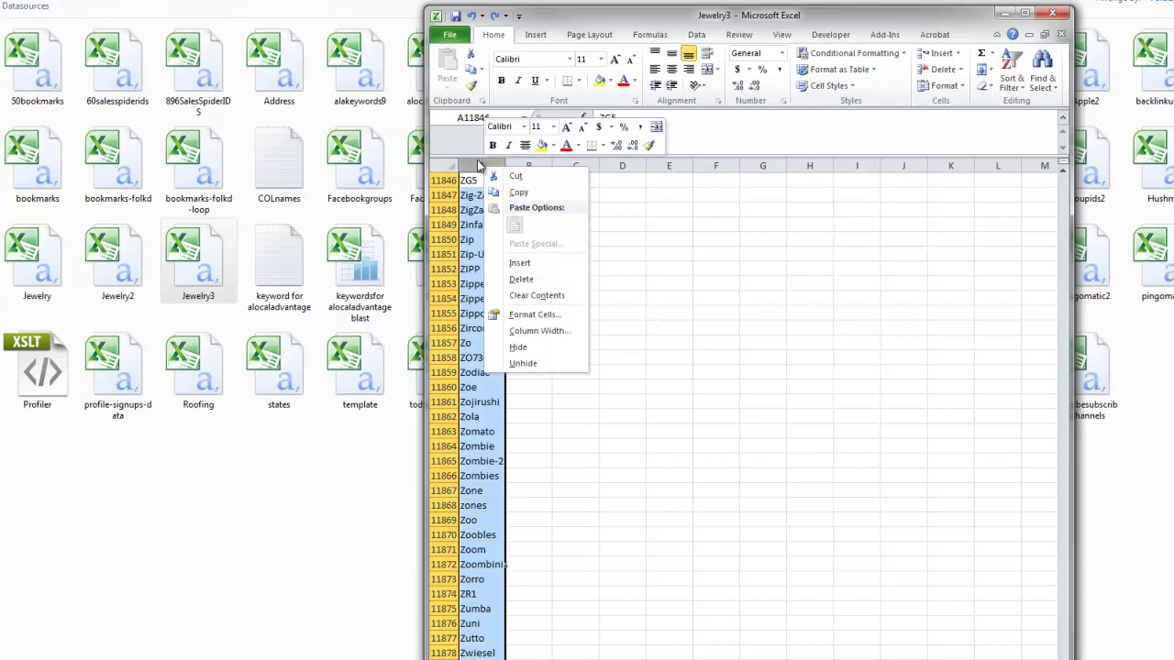
click(520, 192)
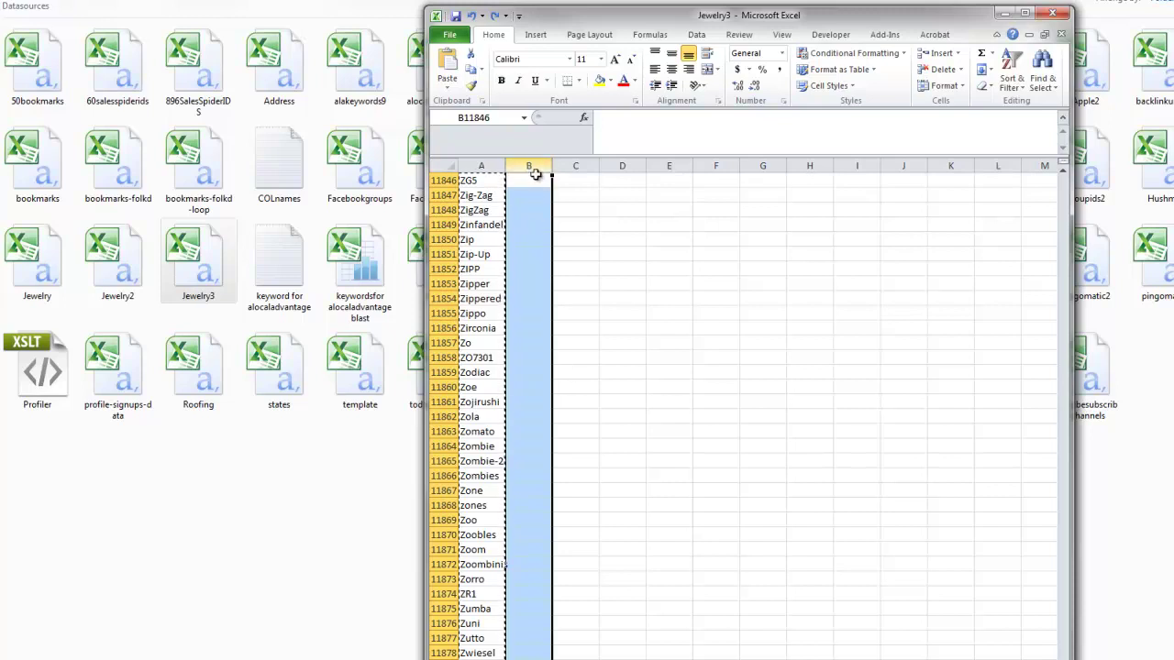
Paste Jewelry3's keywords into column B, cut and clear them, then close Jewelry3 at the save prompt.
right_click(533, 169)
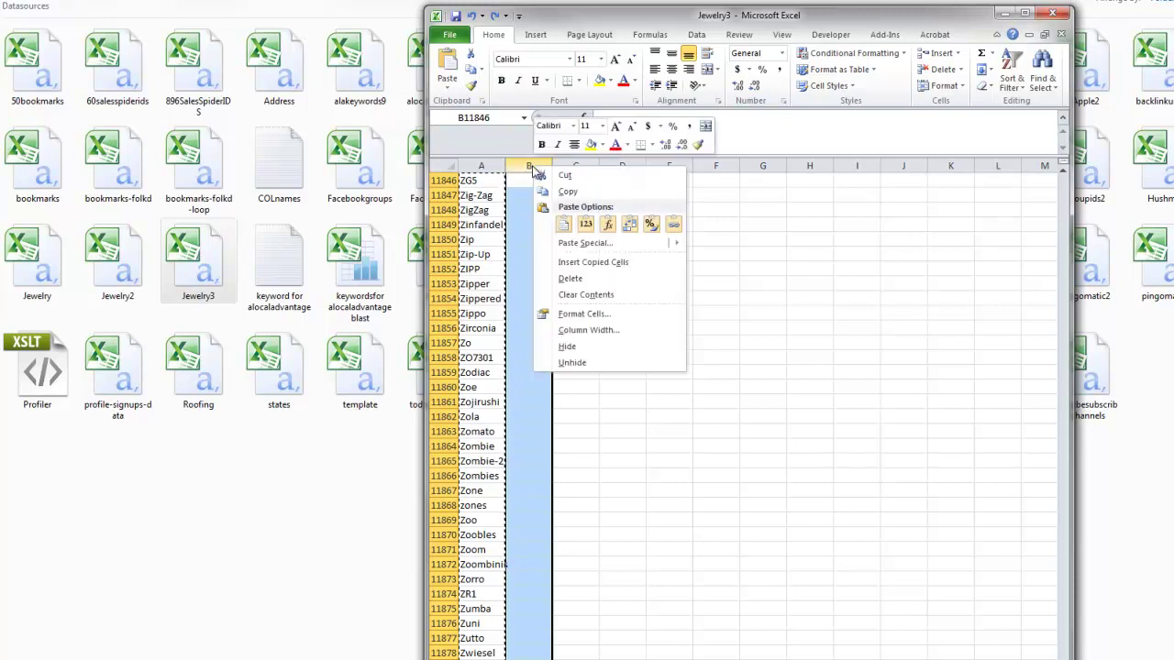
click(563, 226)
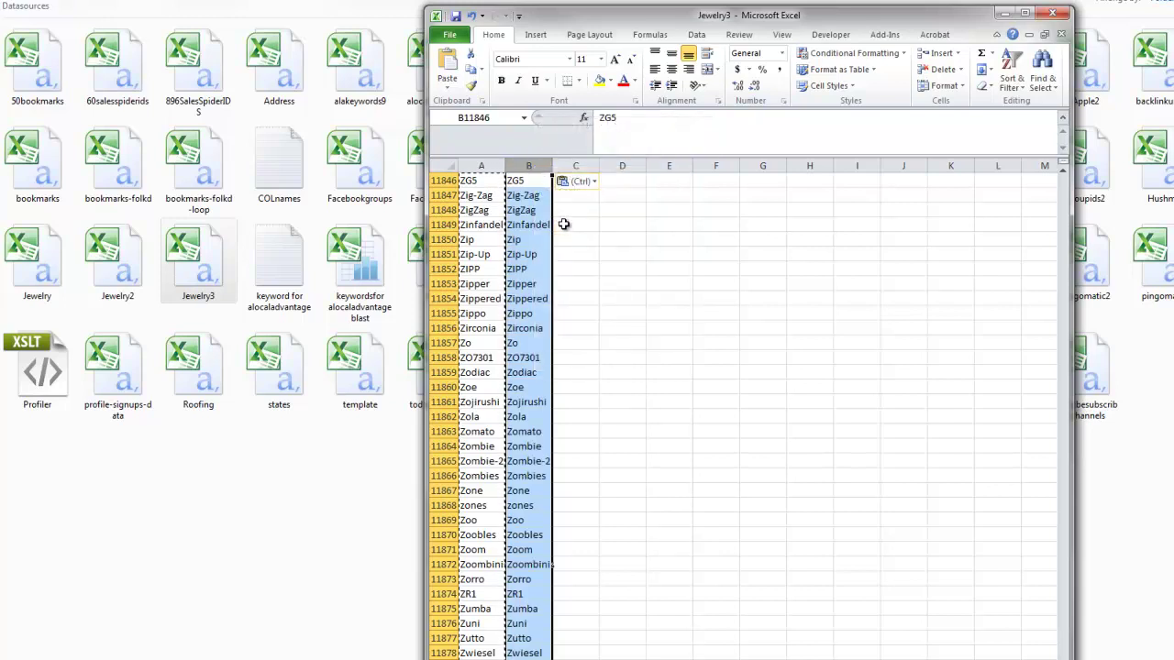
right_click(539, 171)
click(563, 175)
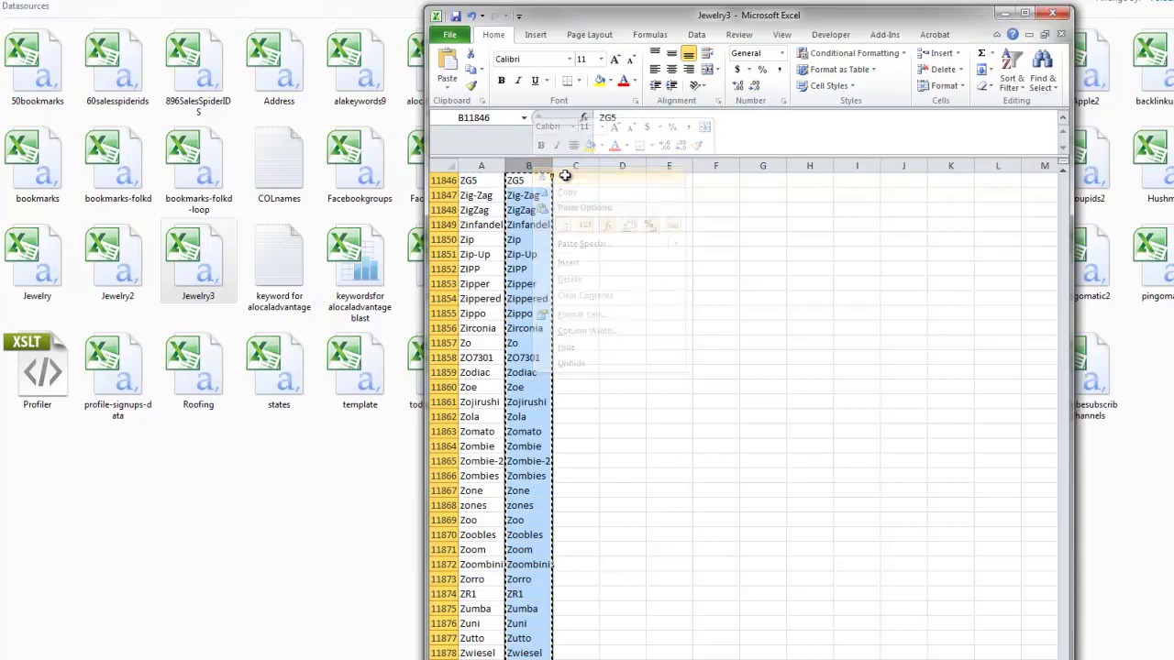
right_click(531, 167)
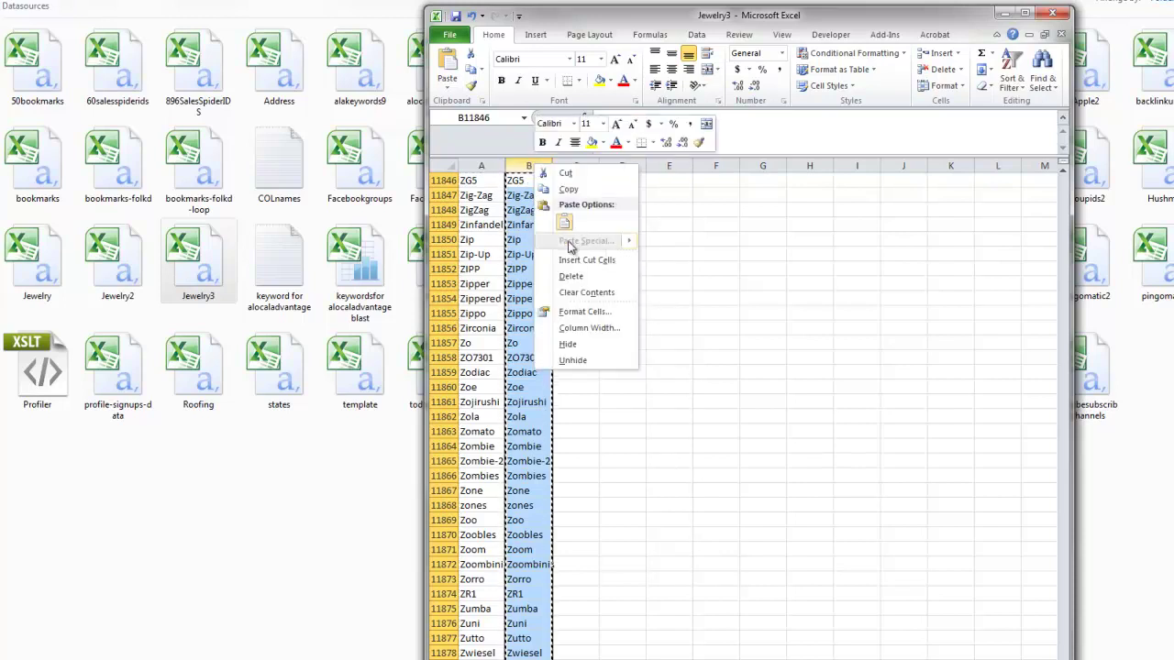
click(580, 291)
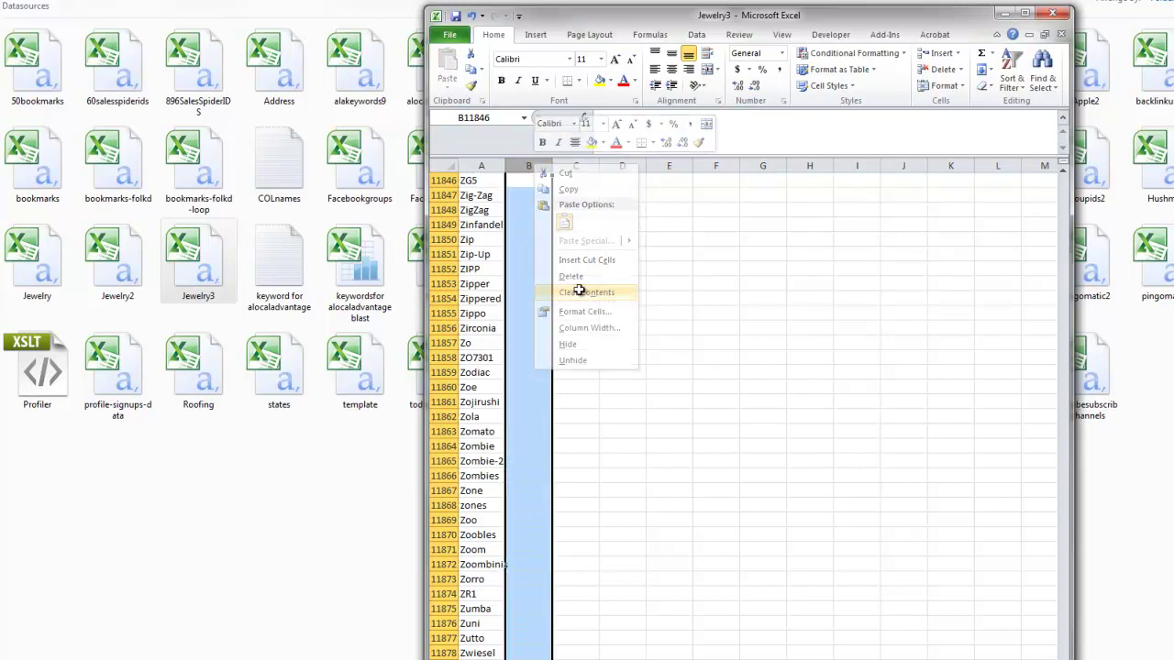
click(1057, 13)
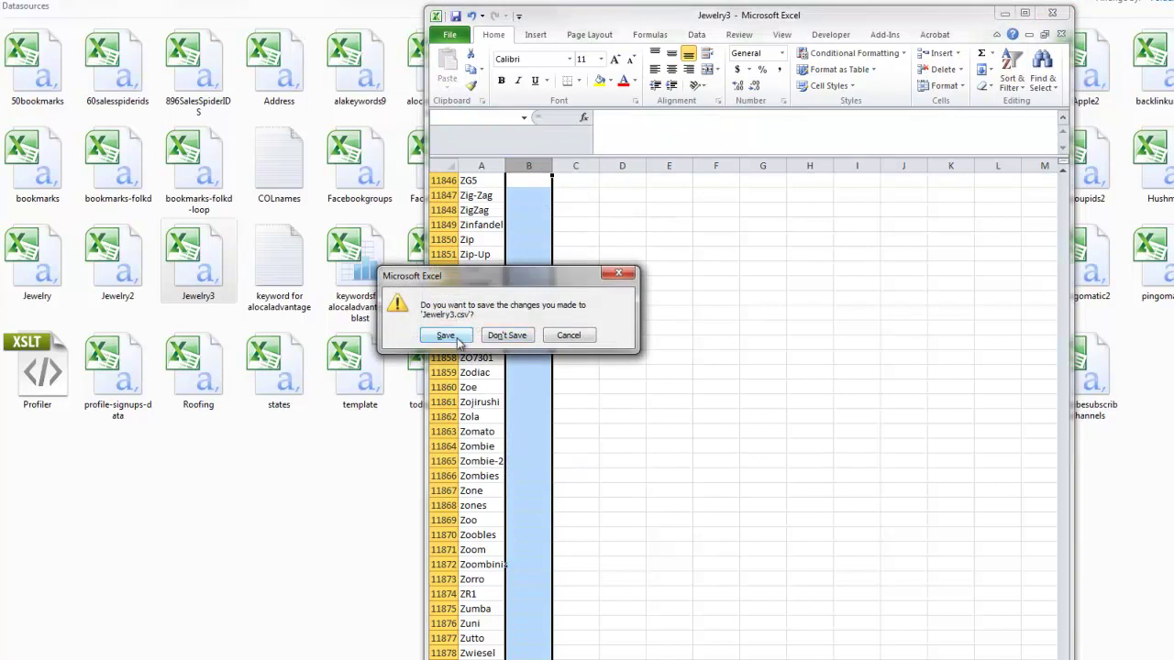
click(518, 340)
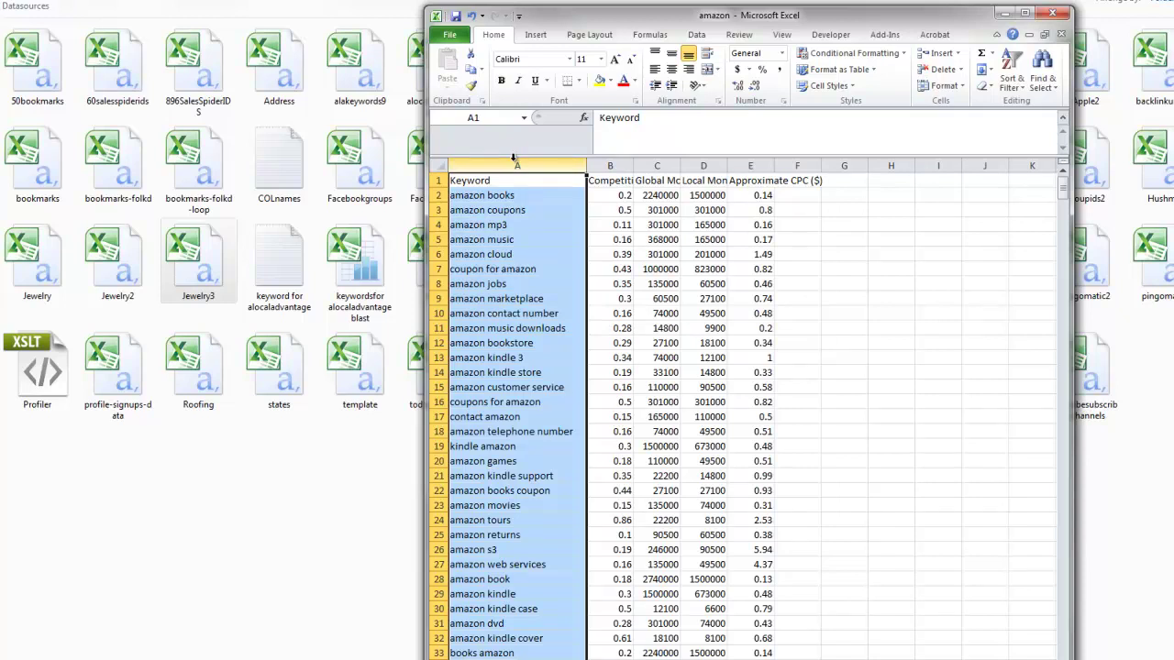
Minimize the amazon workbook to show the Datasources files, including Jewelry3.
click(999, 19)
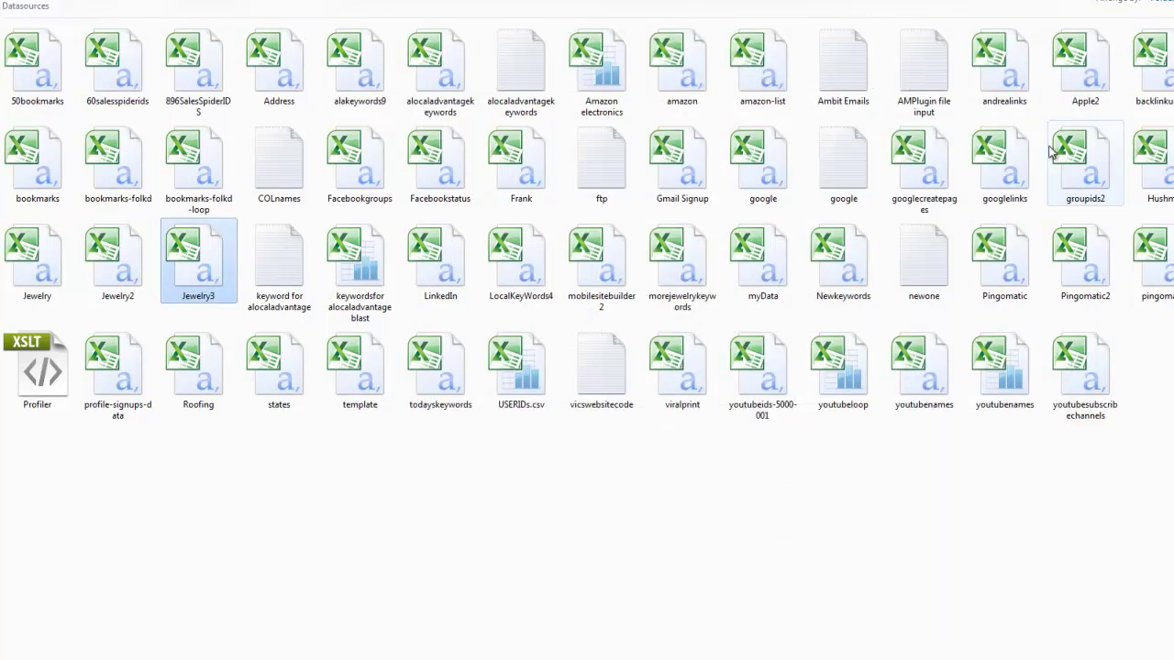